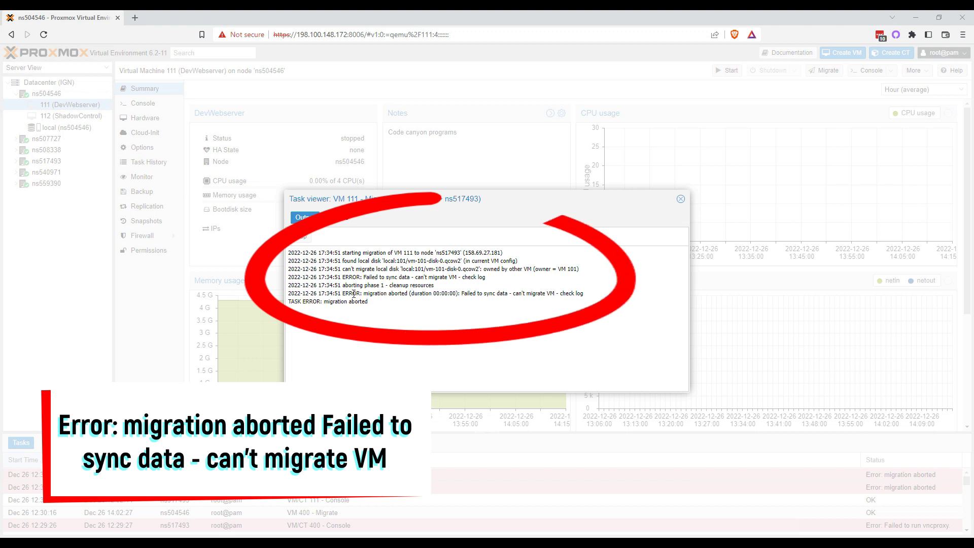
# - Highlight the local disk and disk ownership error lines in VM 111's migration log, then close it
pyautogui.moveTo(354, 294); pyautogui.dragTo(581, 302)
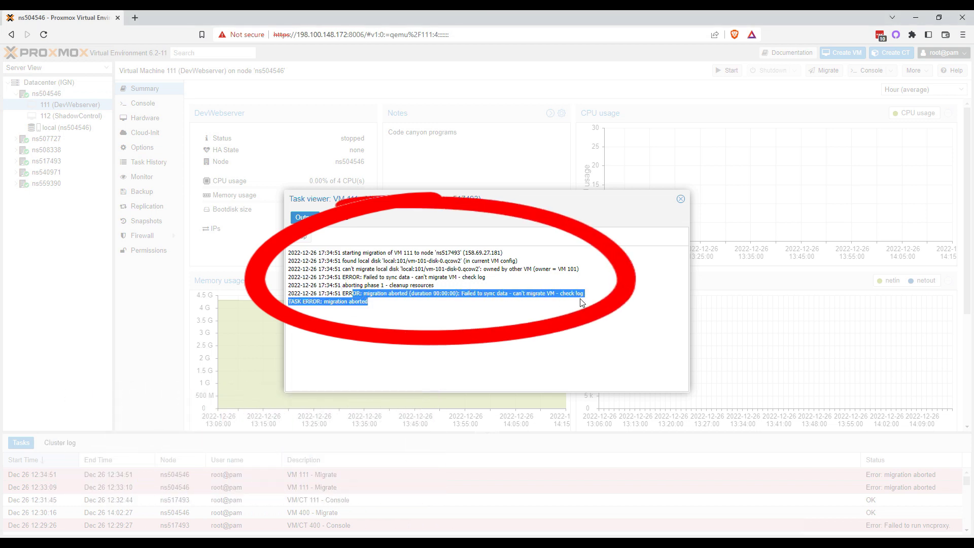
pyautogui.moveTo(340, 261); pyautogui.dragTo(446, 262)
pyautogui.doubleClick(407, 252)
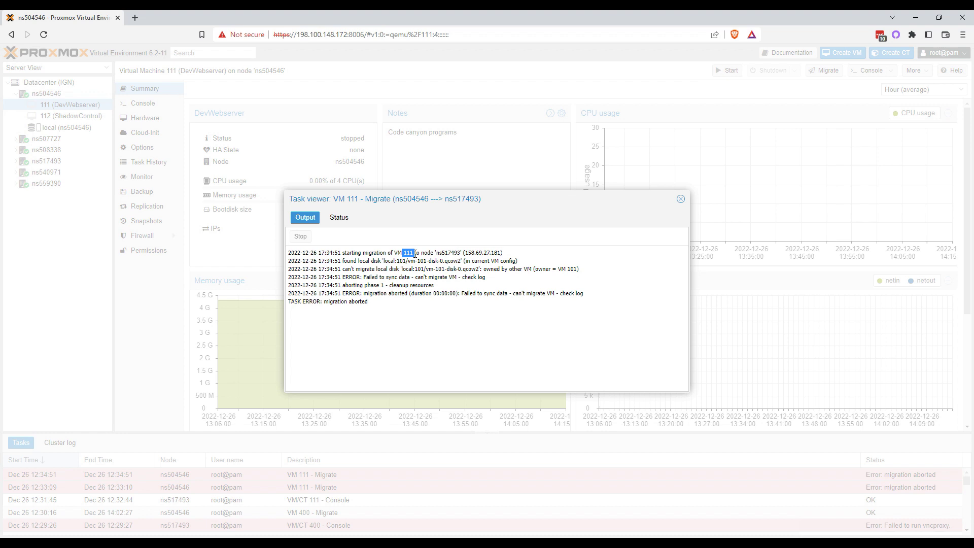
pyautogui.moveTo(384, 261); pyautogui.dragTo(590, 279)
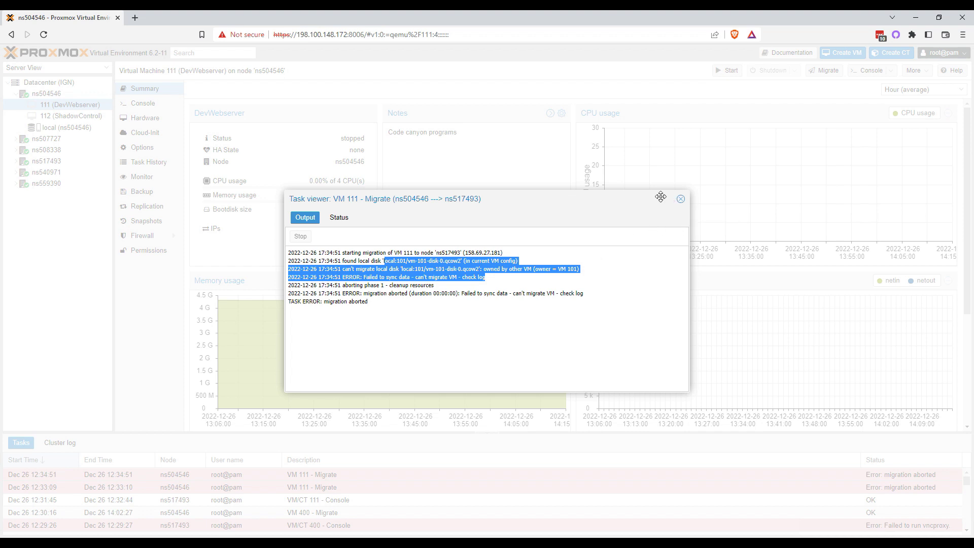
pyautogui.click(681, 201)
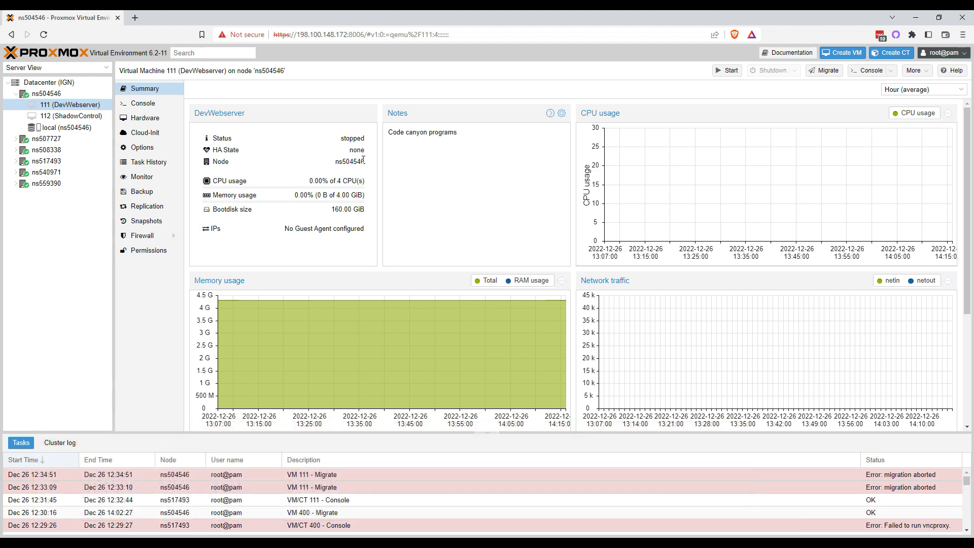
# - Start a clone of VM 111 and give it VM ID 404, ready to name it DevWebserver
pyautogui.rightClick(72, 107)
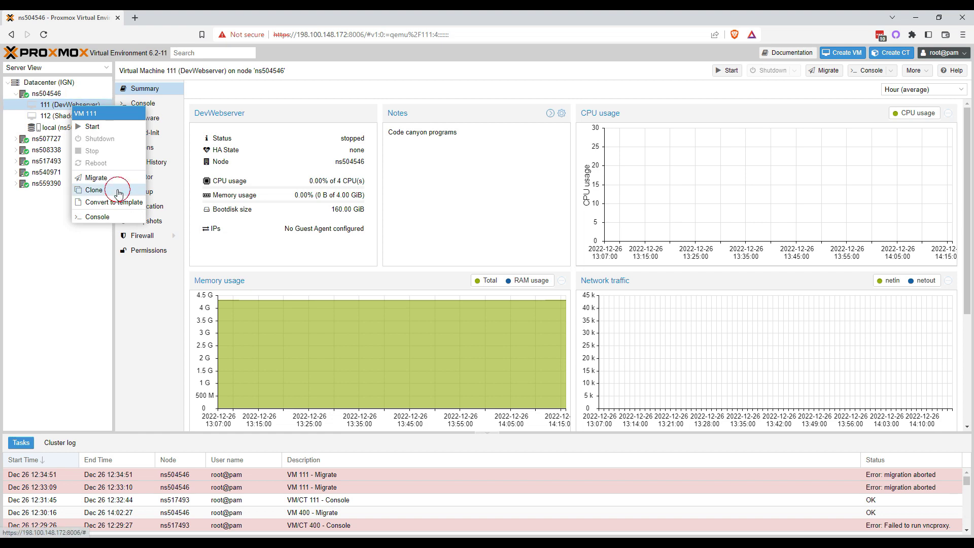
pyautogui.click(94, 190)
pyautogui.moveTo(421, 272); pyautogui.dragTo(385, 278)
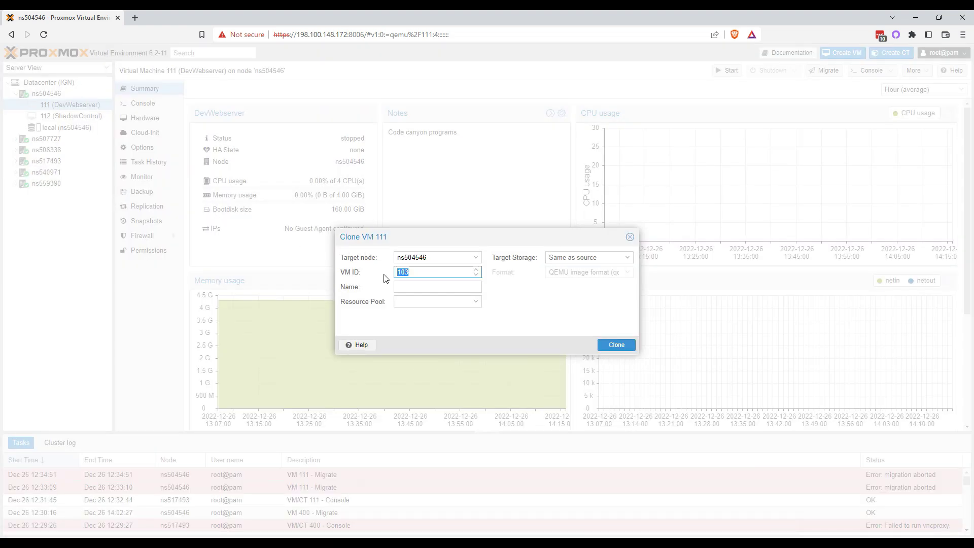
pyautogui.write('40')
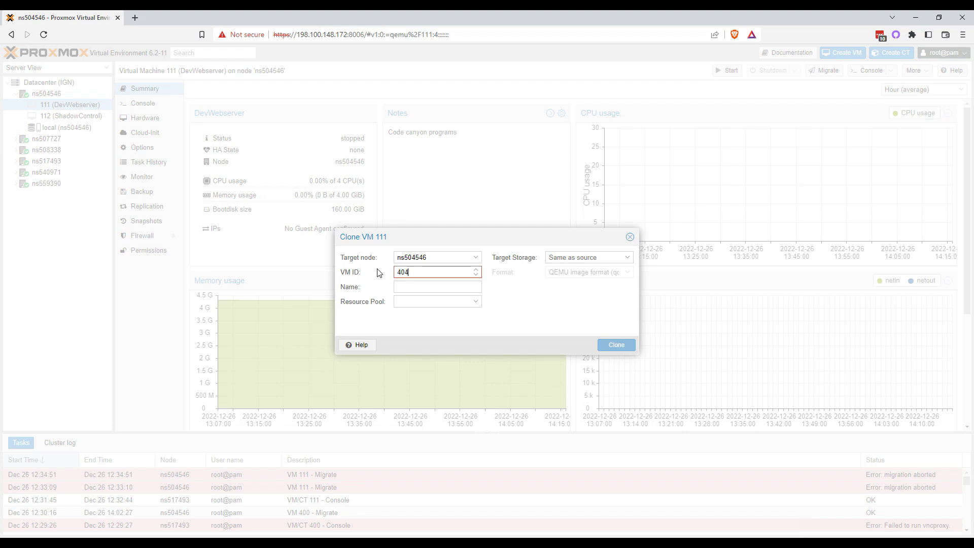
pyautogui.write('4')
pyautogui.click(476, 288)
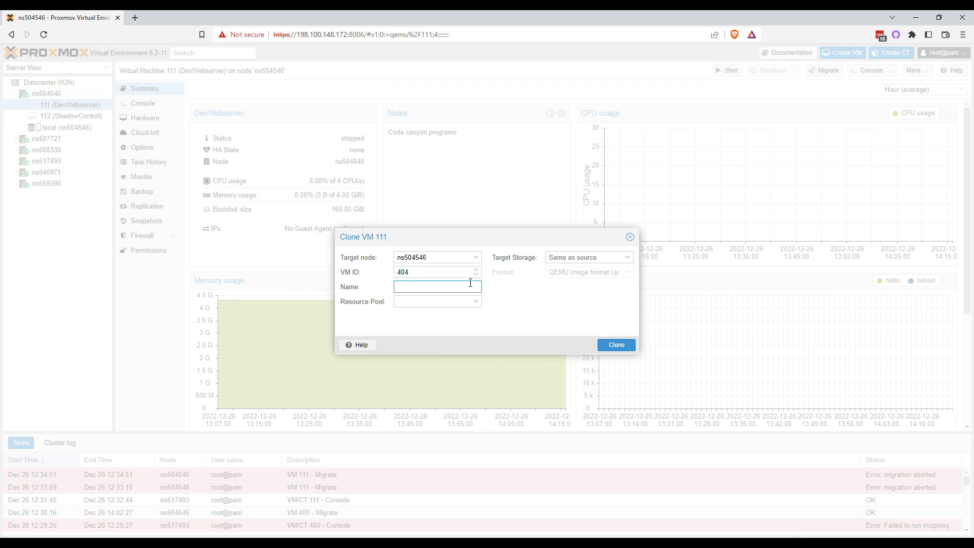
pyautogui.write('DevW')
pyautogui.write('bserver')
# - Create the clone so VM 404 (DevWebserver) appears on node ns504546
pyautogui.click(617, 345)
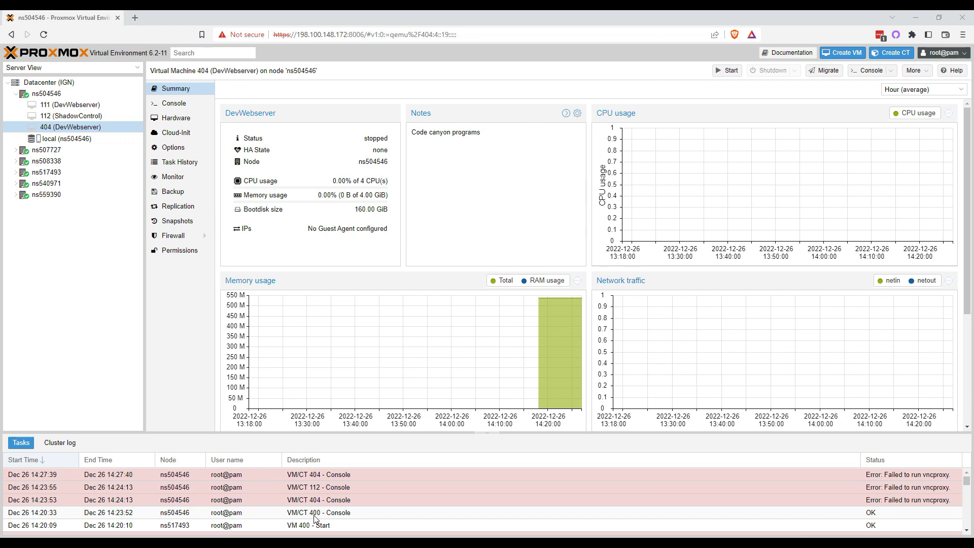
# - Begin a migration of VM 404 and choose ns517493 as the target node
pyautogui.rightClick(59, 126)
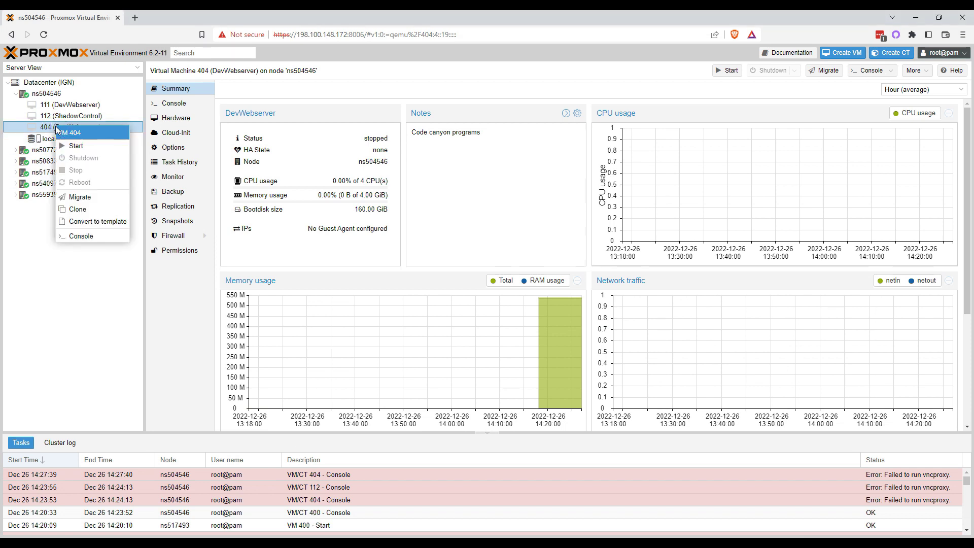
pyautogui.click(79, 197)
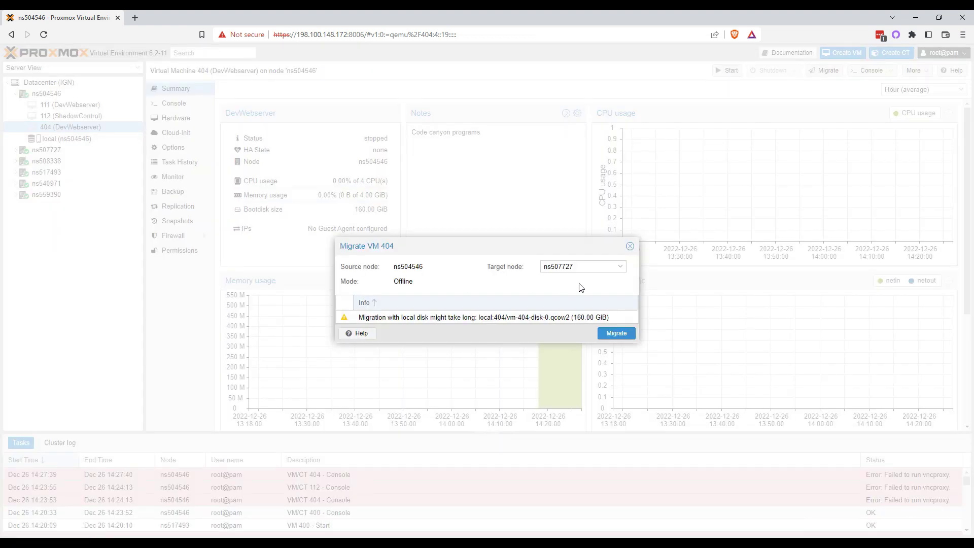
pyautogui.click(622, 266)
pyautogui.click(586, 320)
# - Launch the migration of VM 404 to ns517493 so its local disk images start copying
pyautogui.click(613, 336)
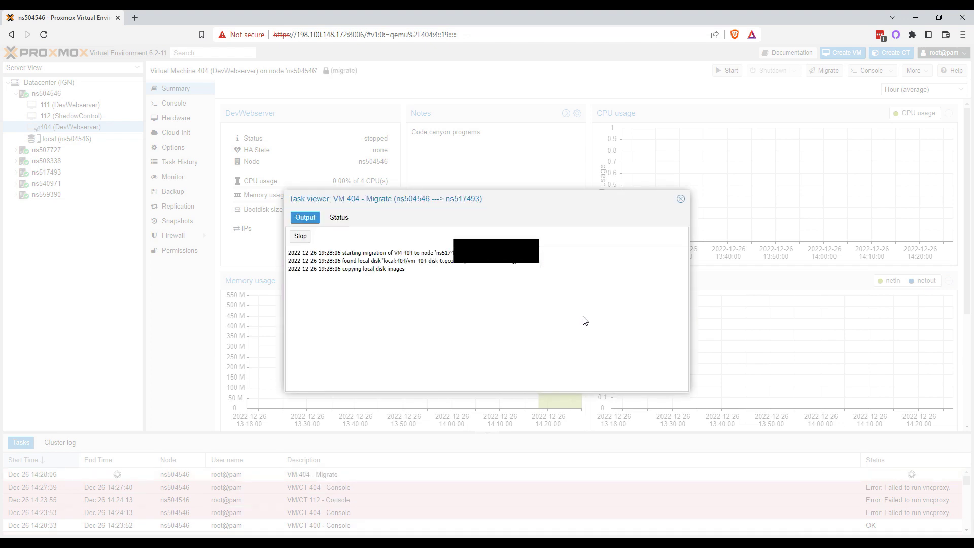